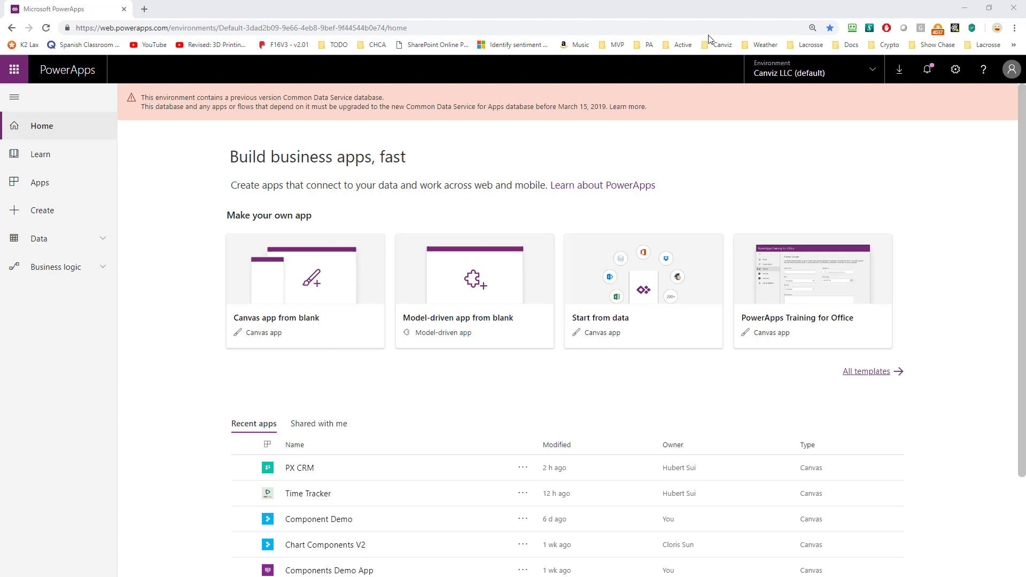
Review the old-database warning, then open Canviz LLC (default) details in the admin center
{"action": "left_click_drag", "start_coordinate": [648, 107], "coordinate": [140, 100]}
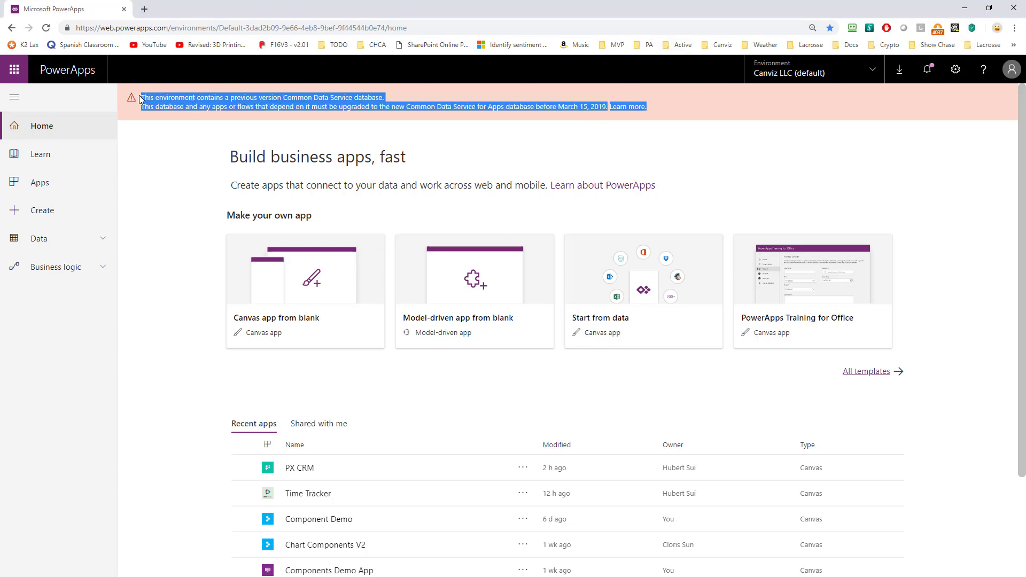
{"action": "left_click", "coordinate": [258, 138]}
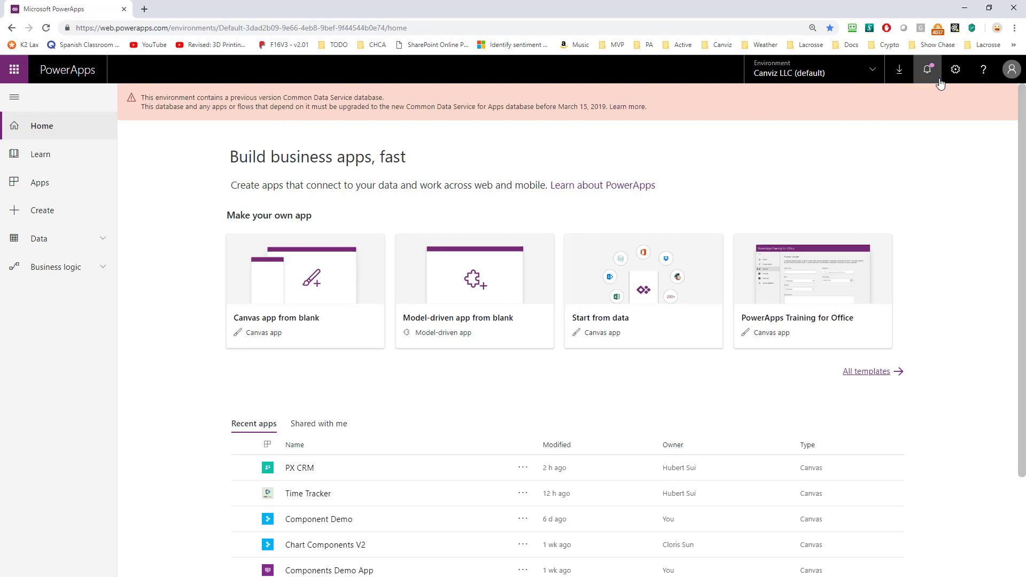
{"action": "left_click", "coordinate": [956, 71]}
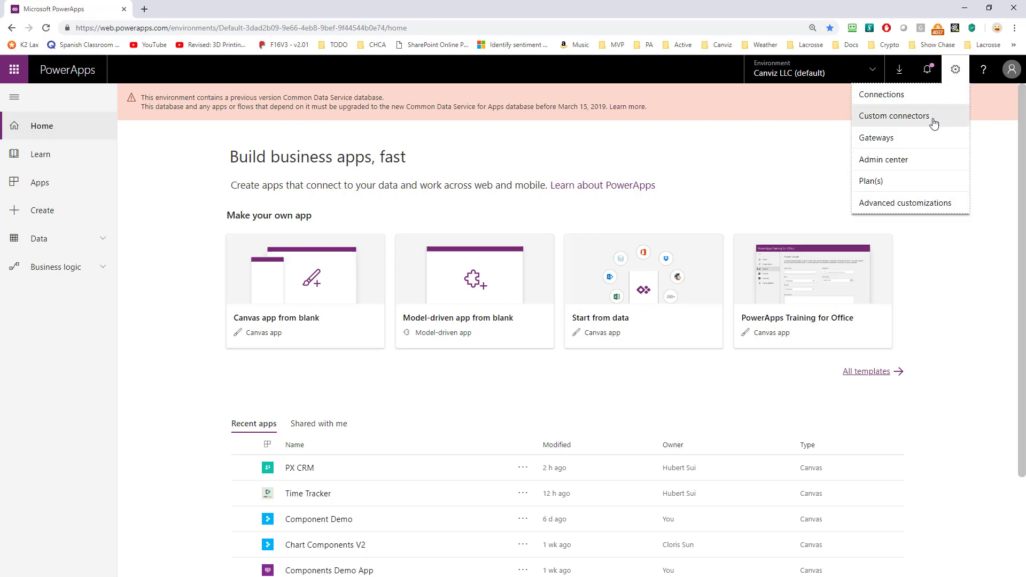
{"action": "left_click", "coordinate": [883, 158]}
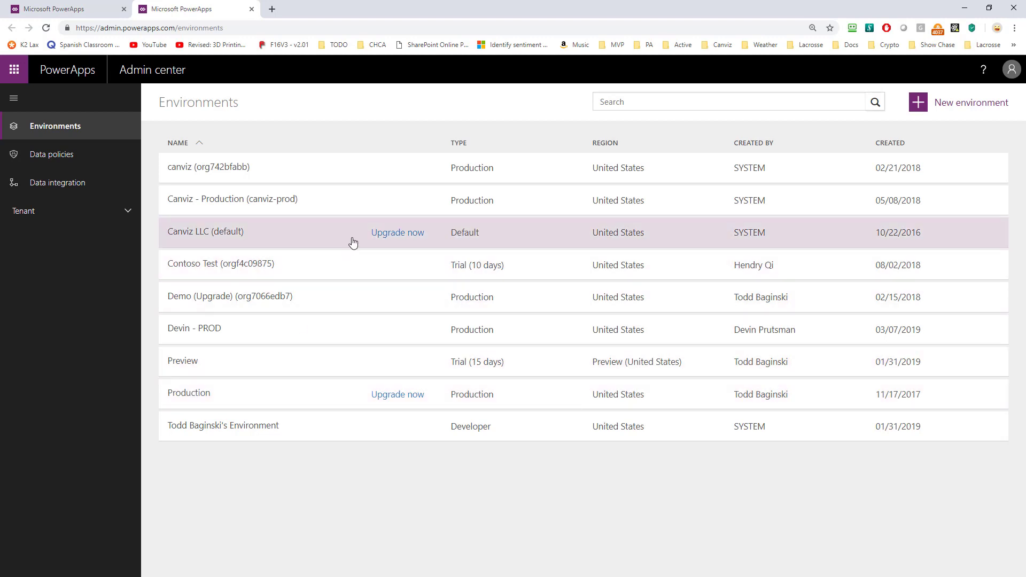
{"action": "left_click", "coordinate": [359, 232]}
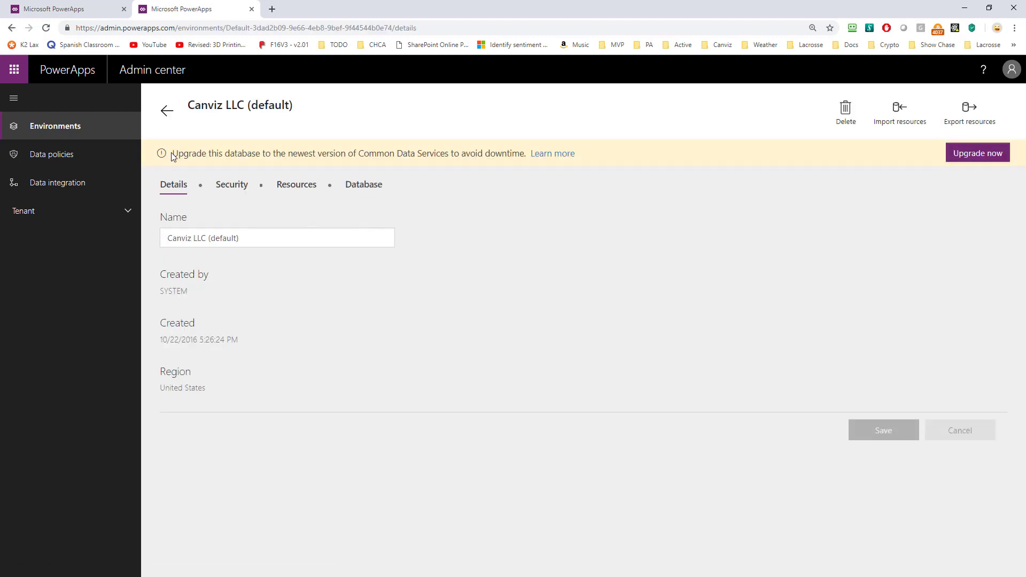
{"action": "mouse_move", "coordinate": [171, 154]}
{"action": "left_mouse_down"}
{"action": "mouse_move", "coordinate": [392, 166]}
{"action": "mouse_move", "coordinate": [528, 159]}
{"action": "left_mouse_up"}
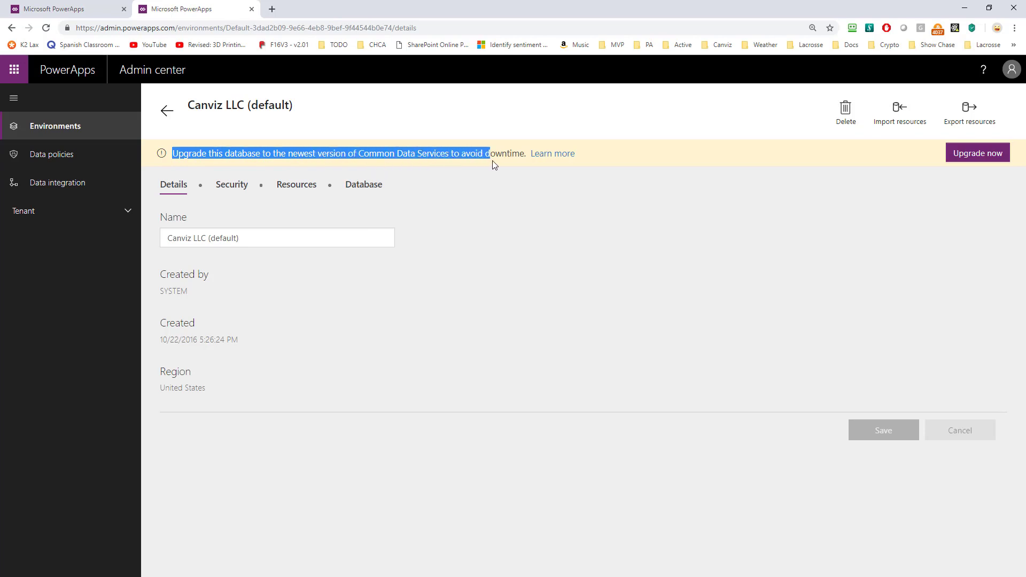
On the Database tab, review the bullets about upgrading or deleting the older database
{"action": "left_click", "coordinate": [369, 185]}
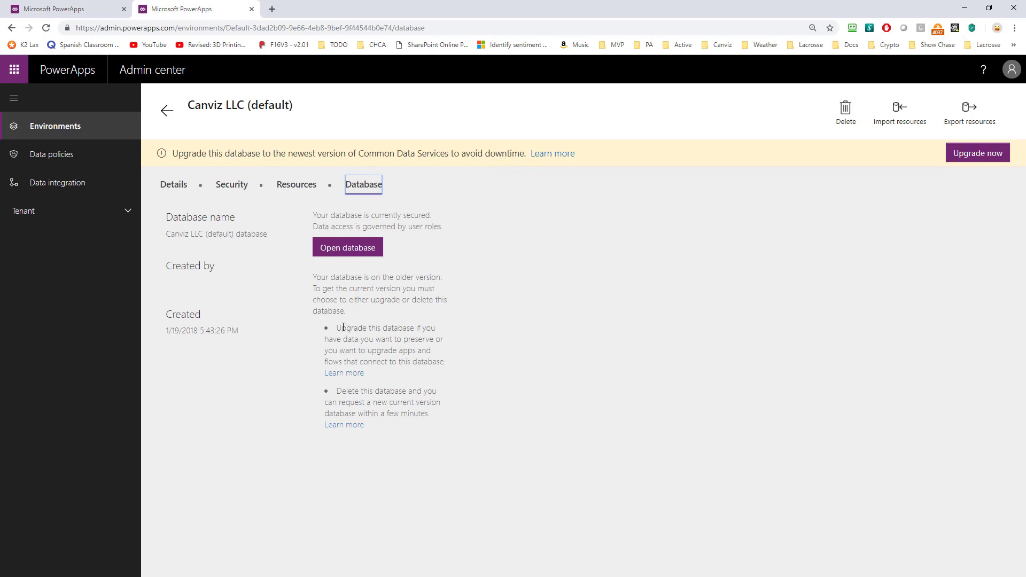
{"action": "left_click_drag", "start_coordinate": [337, 328], "coordinate": [456, 363]}
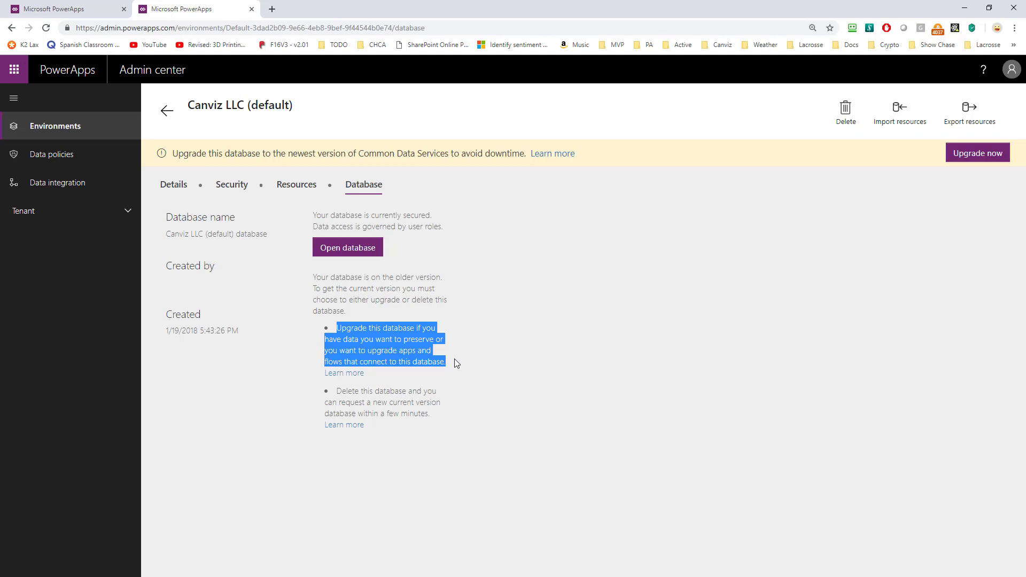
{"action": "left_click", "coordinate": [458, 367]}
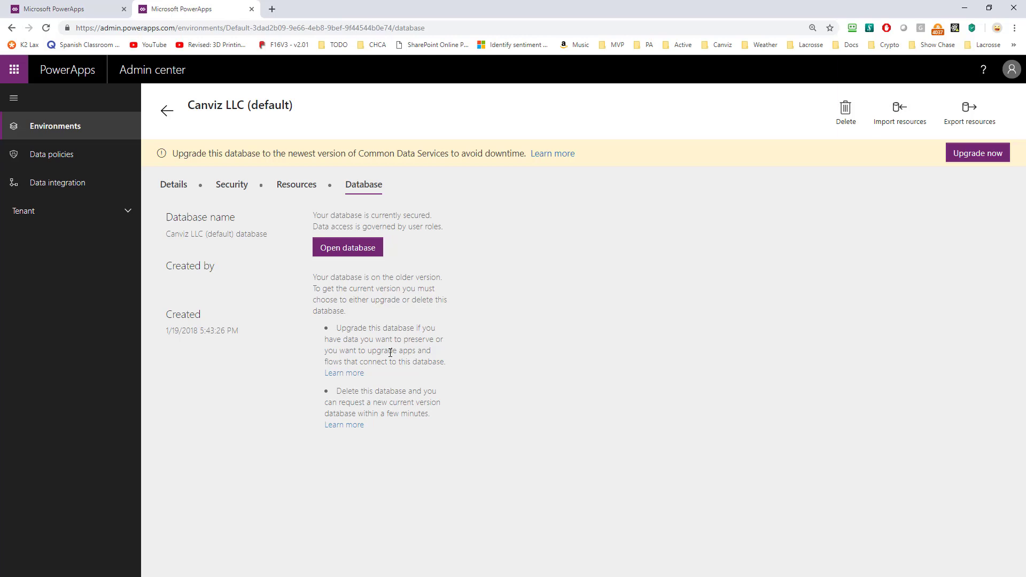
{"action": "left_click_drag", "start_coordinate": [335, 327], "coordinate": [373, 378]}
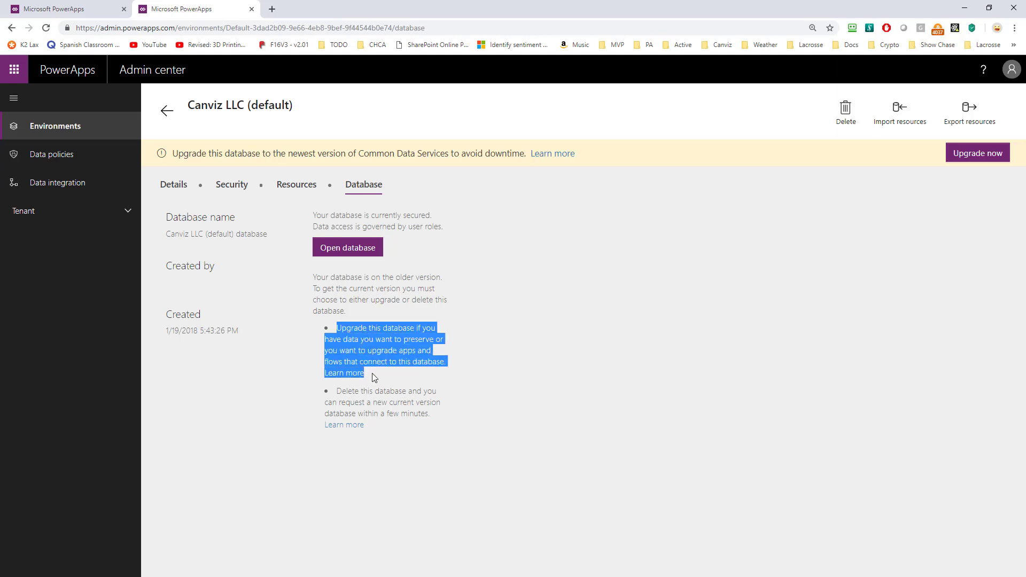
{"action": "left_click", "coordinate": [472, 377]}
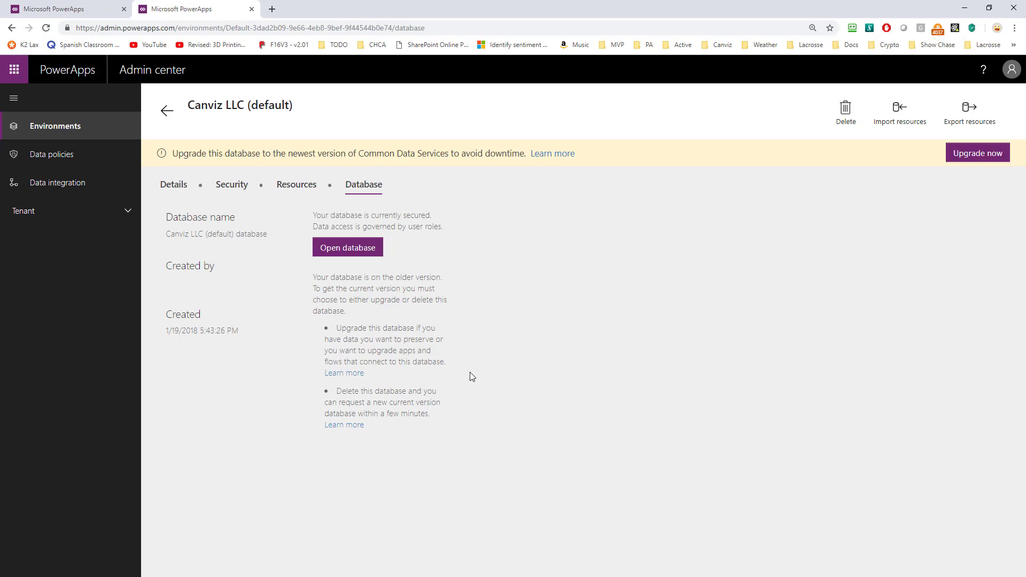
{"action": "left_click_drag", "start_coordinate": [337, 390], "coordinate": [445, 418]}
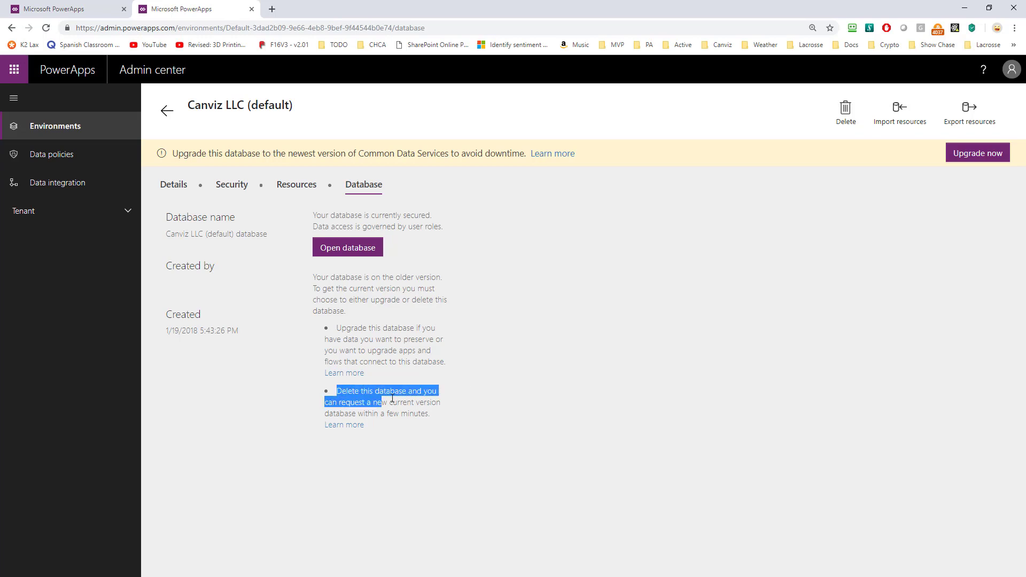
{"action": "left_click", "coordinate": [454, 418]}
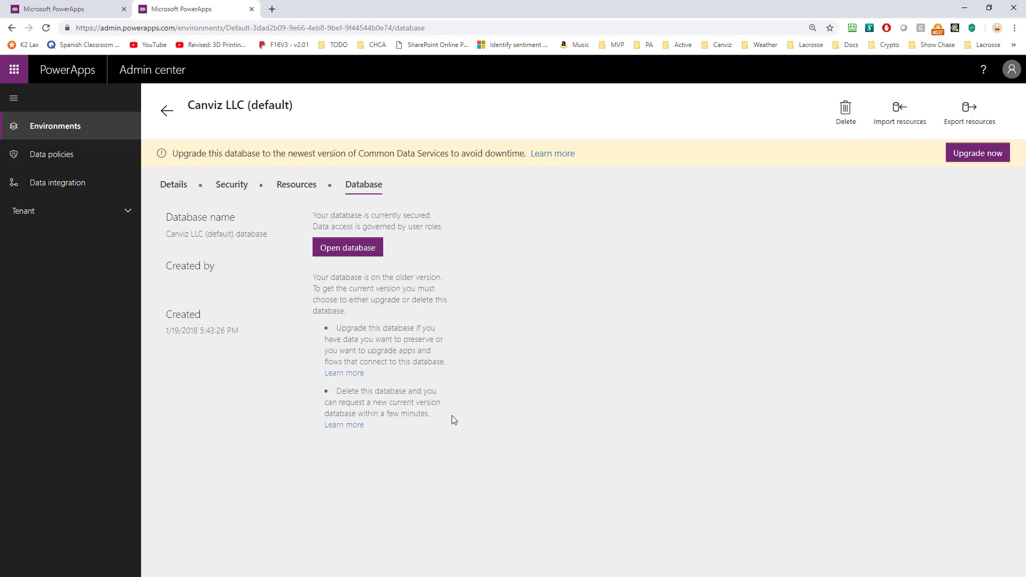
{"action": "left_click_drag", "start_coordinate": [410, 431], "coordinate": [311, 393]}
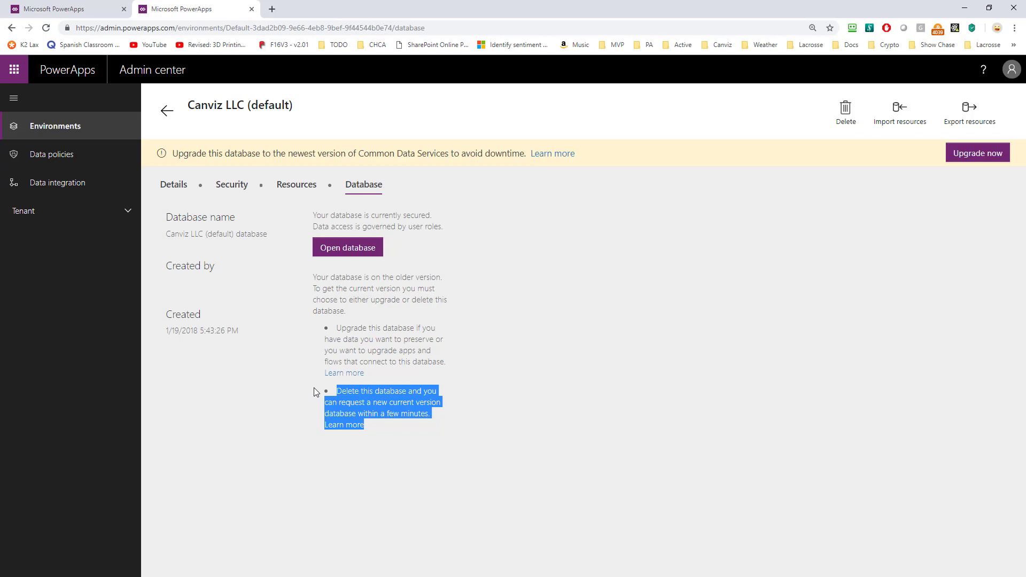
{"action": "key", "text": "alt+Tab"}
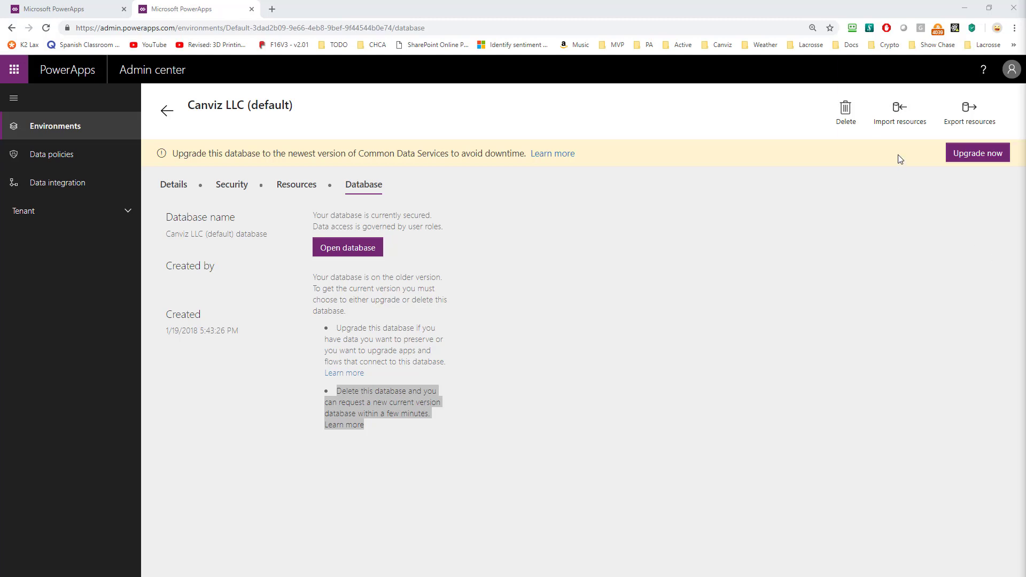
Open the Import package page and pick out the environment ID in its address
{"action": "left_click", "coordinate": [903, 121]}
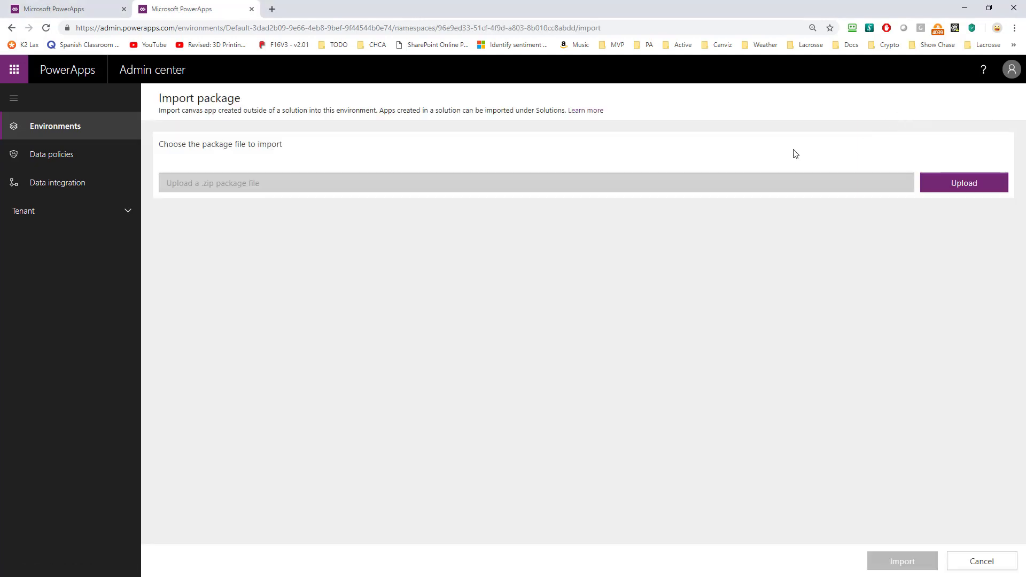
{"action": "left_click", "coordinate": [229, 27]}
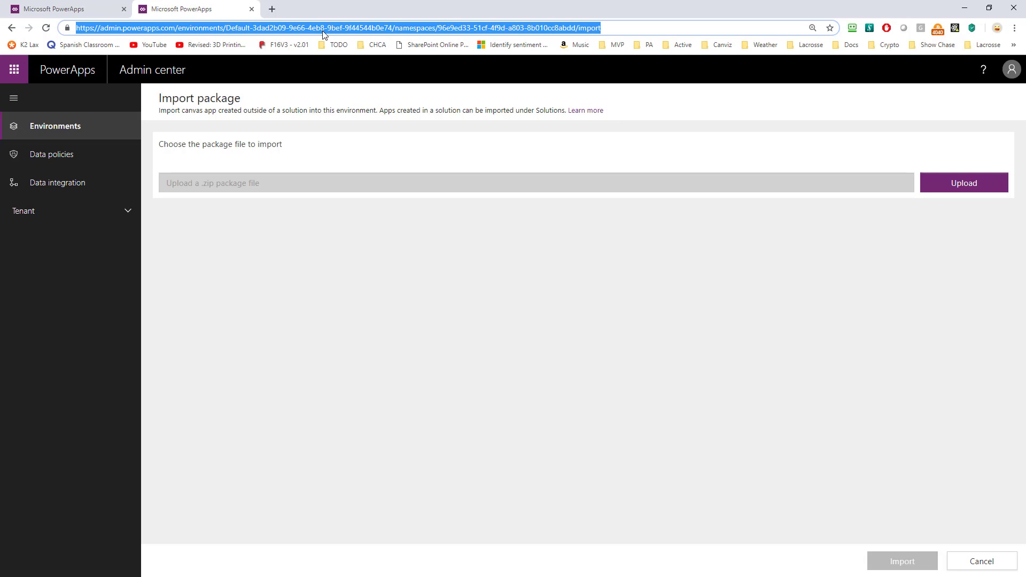
{"action": "left_click", "coordinate": [248, 27]}
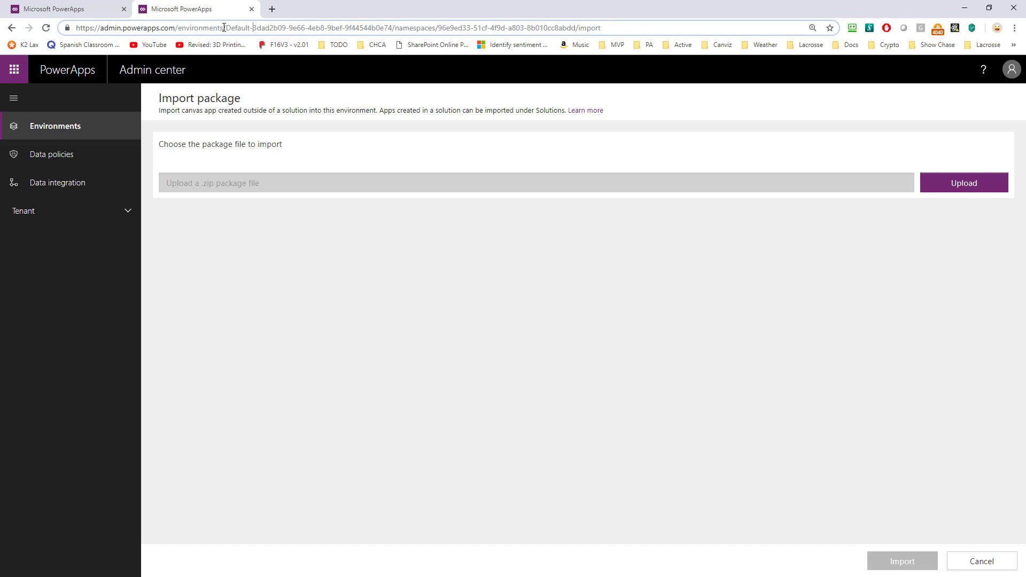
{"action": "left_click_drag", "start_coordinate": [223, 28], "coordinate": [176, 27]}
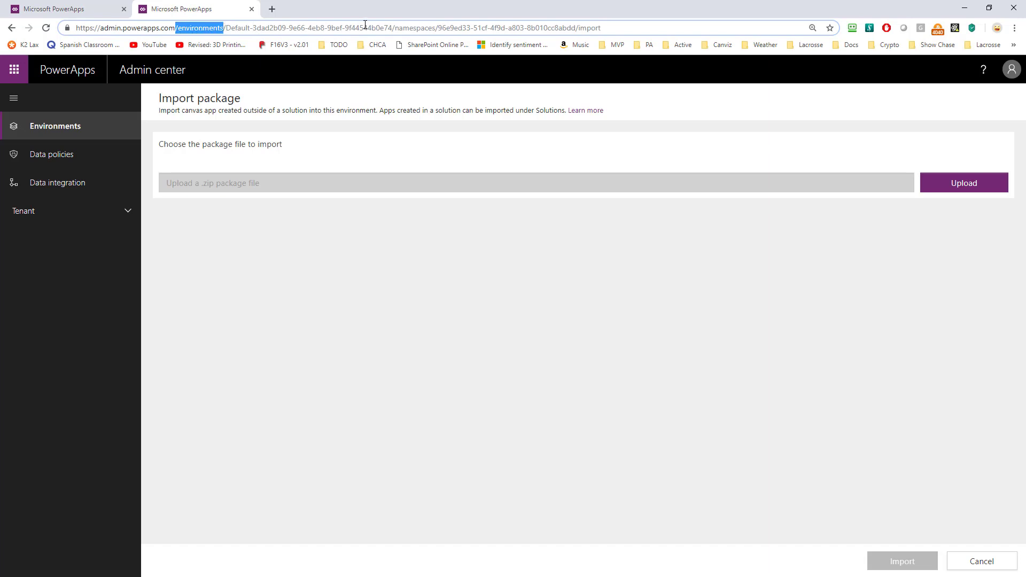
{"action": "left_click_drag", "start_coordinate": [392, 27], "coordinate": [436, 29]}
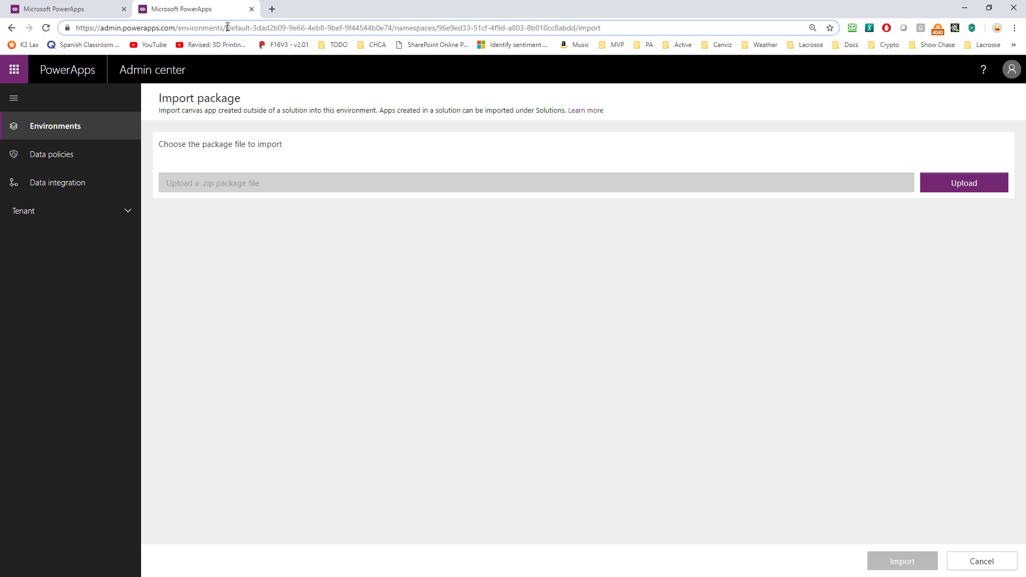
{"action": "left_click_drag", "start_coordinate": [227, 28], "coordinate": [392, 29]}
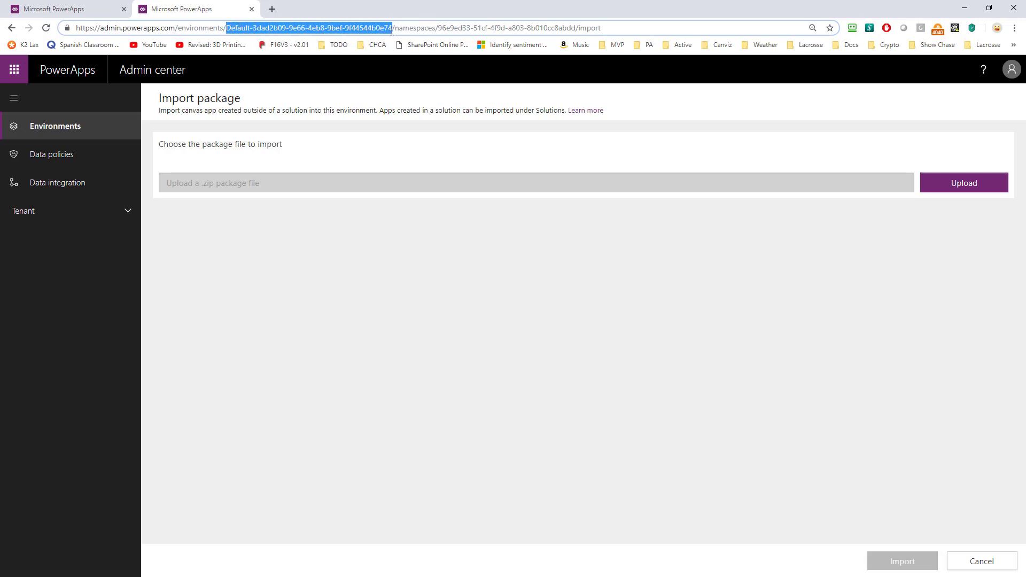
{"action": "left_click", "coordinate": [435, 29]}
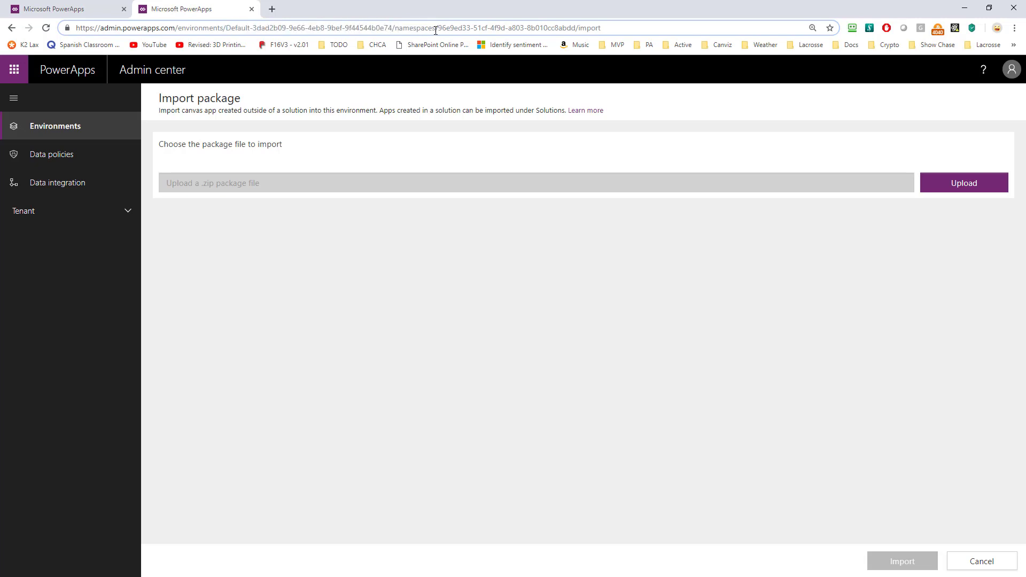
Select the database ID (namespace GUID) in the page address
{"action": "left_click_drag", "start_coordinate": [435, 27], "coordinate": [437, 27]}
{"action": "left_click", "coordinate": [576, 27]}
{"action": "double_click", "coordinate": [493, 28]}
{"action": "left_click_drag", "start_coordinate": [439, 28], "coordinate": [576, 28]}
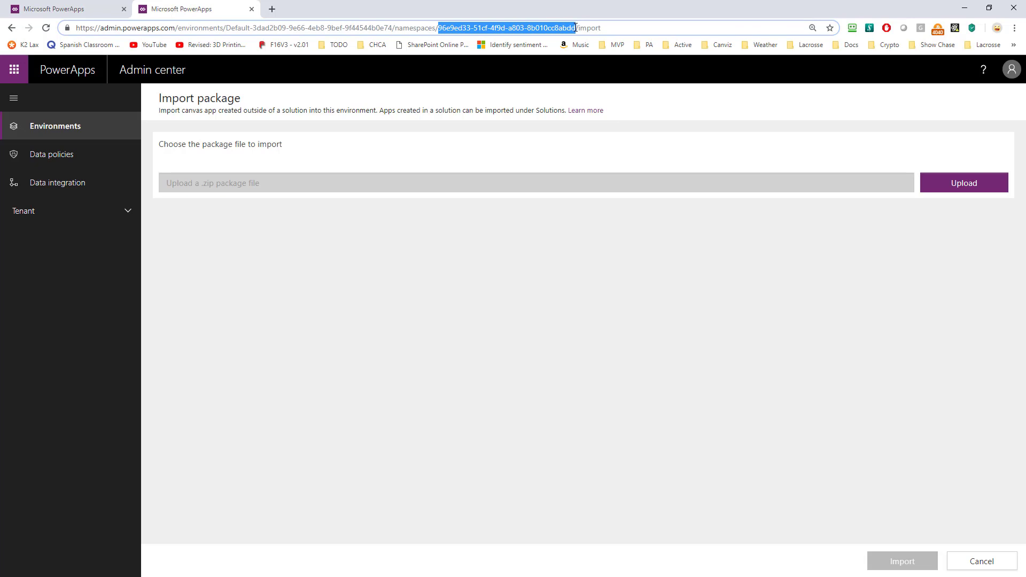
{"action": "key", "text": "alt+Tab"}
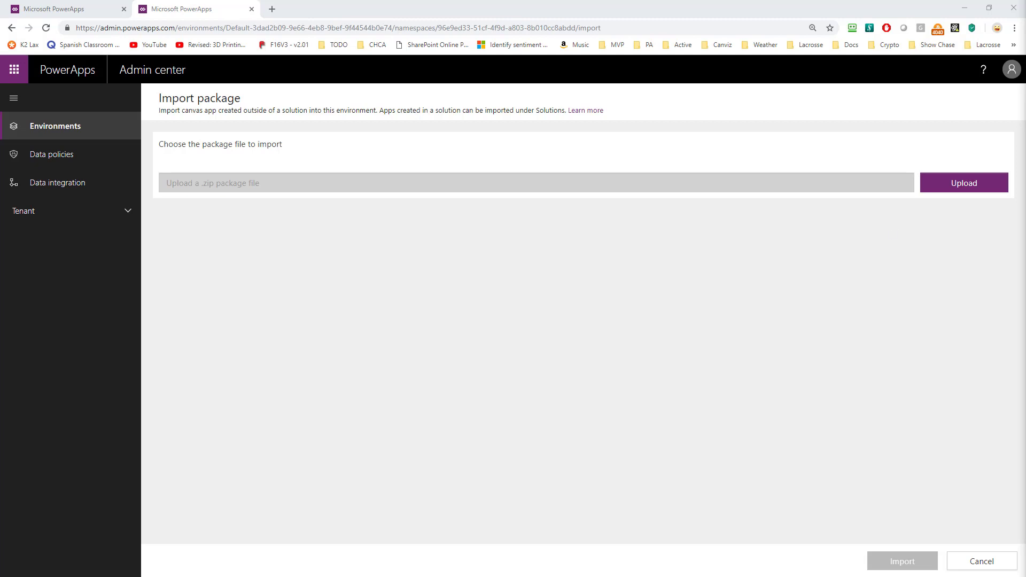
Review the module install and Add-PowerAppsAccount lines of the Notepad script
{"action": "key", "text": "alt+Tab"}
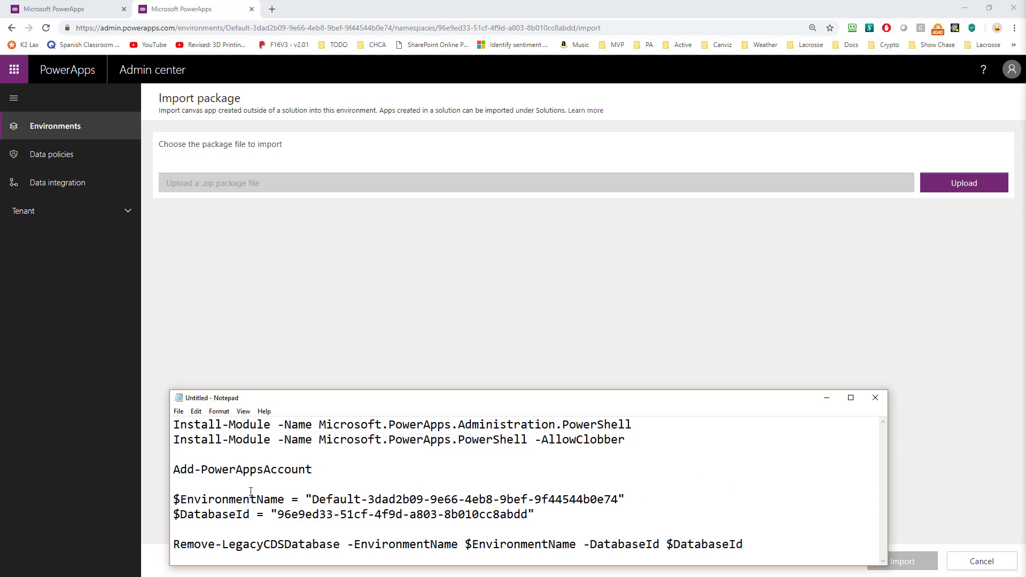
{"action": "double_click", "coordinate": [230, 500]}
{"action": "double_click", "coordinate": [224, 515]}
{"action": "left_click", "coordinate": [553, 475]}
{"action": "left_click_drag", "start_coordinate": [627, 440], "coordinate": [173, 424]}
{"action": "left_click_drag", "start_coordinate": [313, 470], "coordinate": [174, 471]}
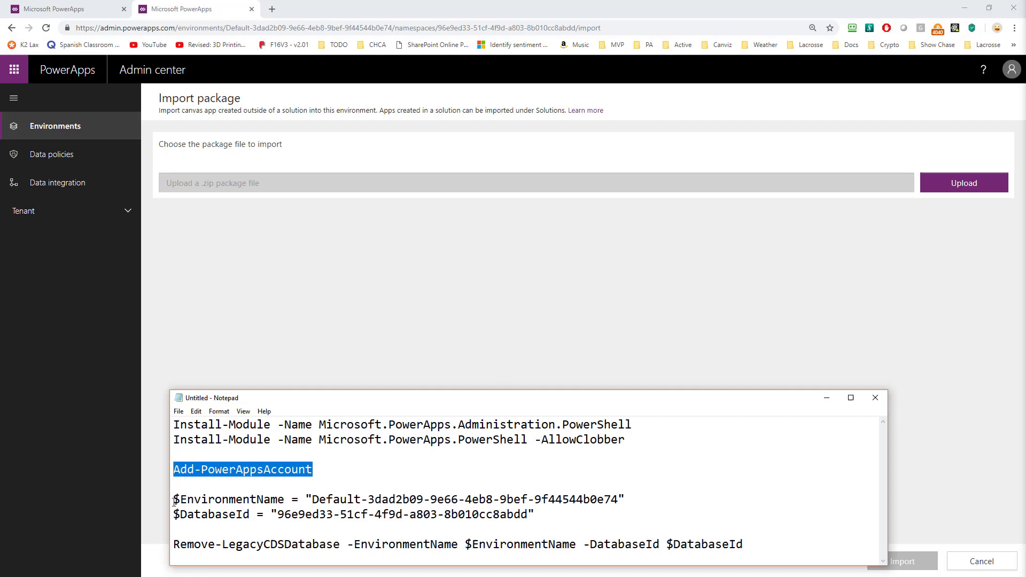
Review the ID and Remove-LegacyCDSDatabase lines, then launch an administrator PowerShell
{"action": "left_click_drag", "start_coordinate": [174, 500], "coordinate": [537, 515]}
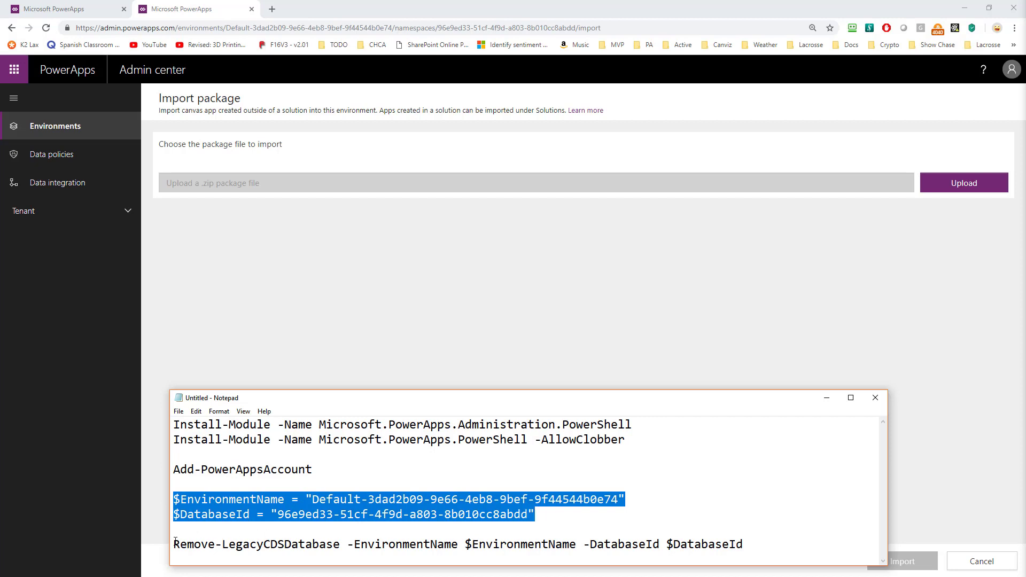
{"action": "left_click_drag", "start_coordinate": [174, 544], "coordinate": [743, 546]}
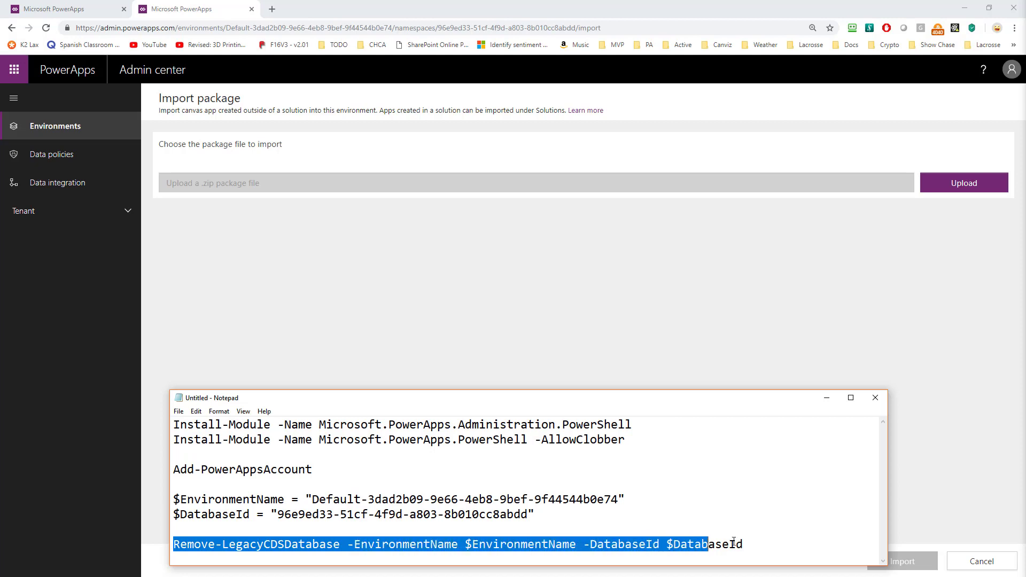
{"action": "left_click", "coordinate": [629, 519]}
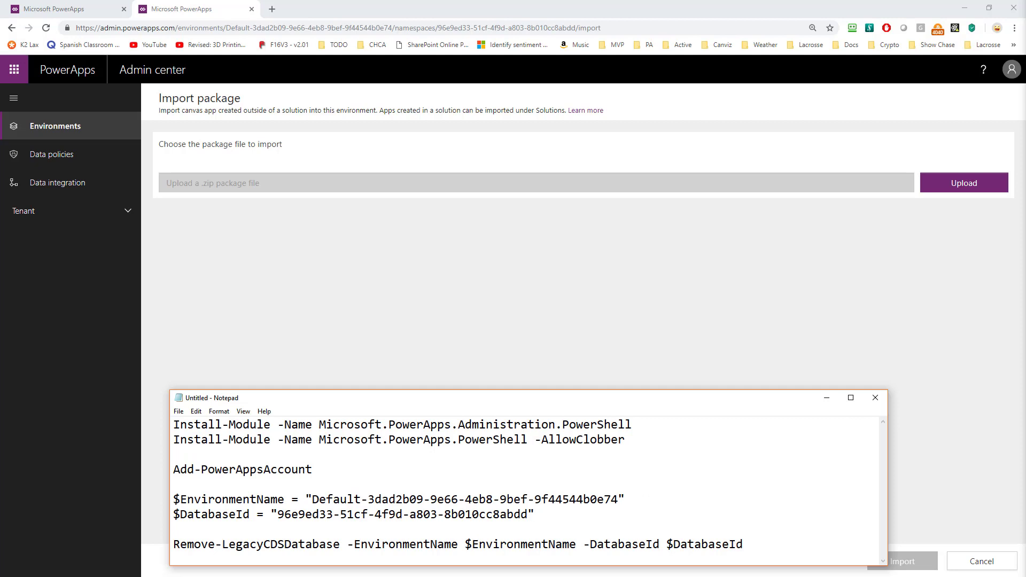
{"action": "key", "text": "alt+Tab"}
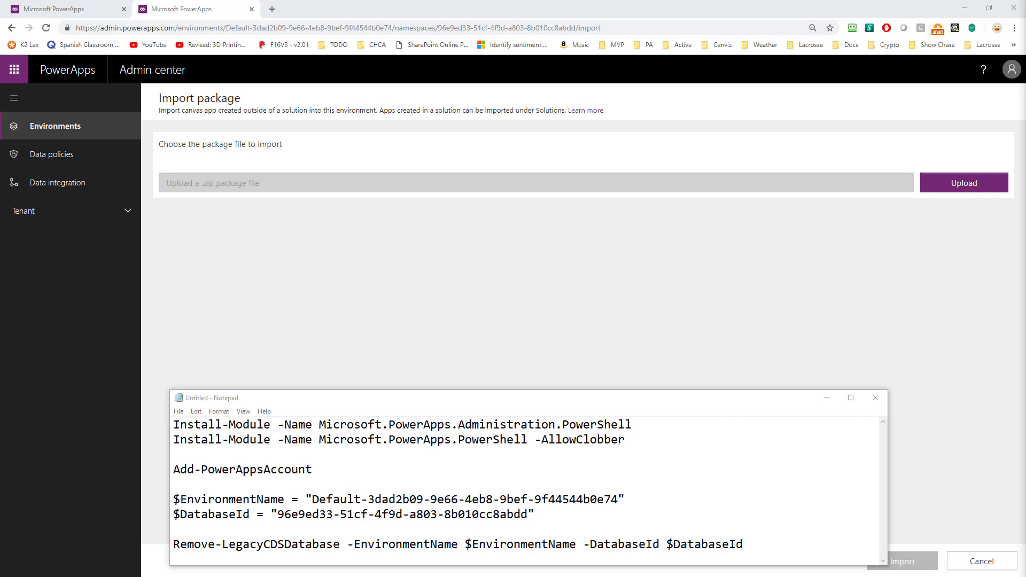
{"action": "key", "text": "alt+Tab"}
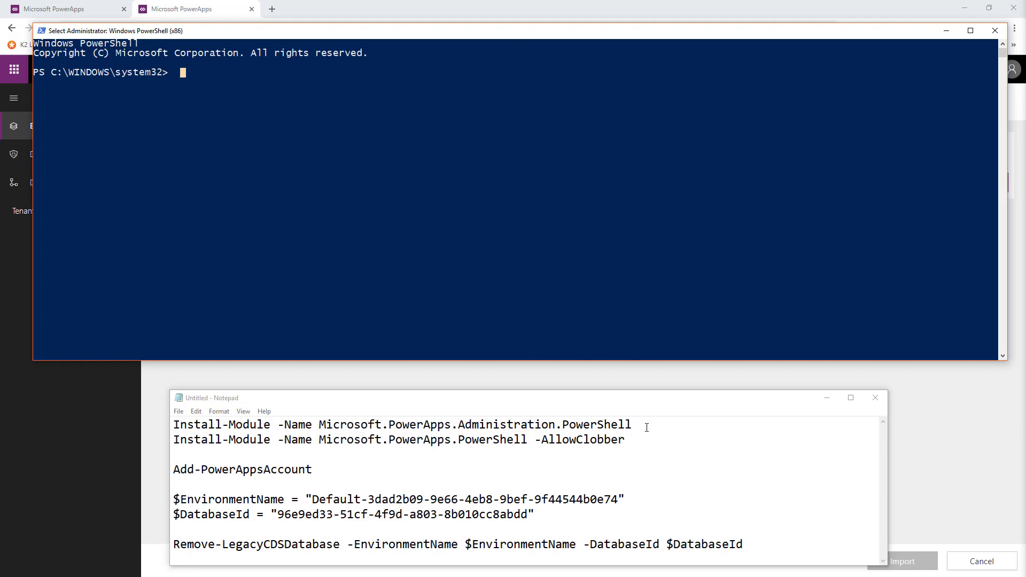
Install the PowerApps administration module, answering Yes to All at the gallery prompt
{"action": "left_click", "coordinate": [520, 395]}
{"action": "left_click_drag", "start_coordinate": [173, 440], "coordinate": [249, 439]}
{"action": "left_click_drag", "start_coordinate": [632, 425], "coordinate": [163, 423]}
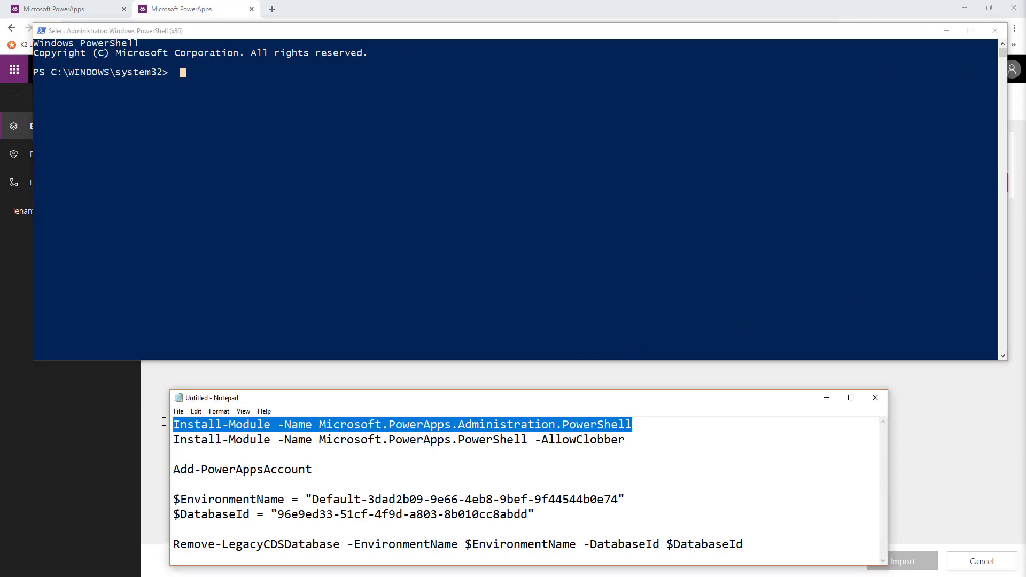
{"action": "right_click", "coordinate": [265, 146]}
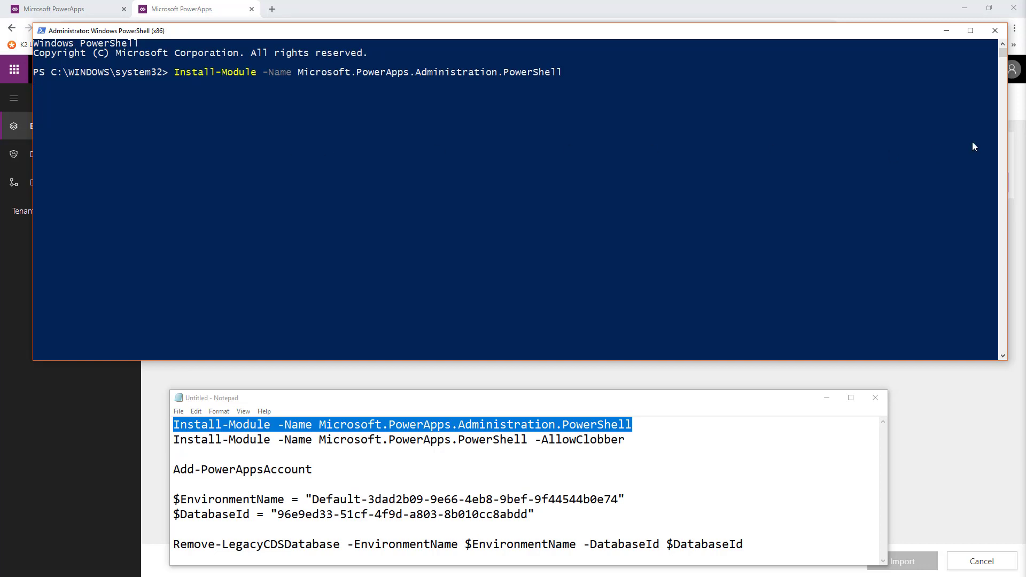
{"action": "key", "text": "Return"}
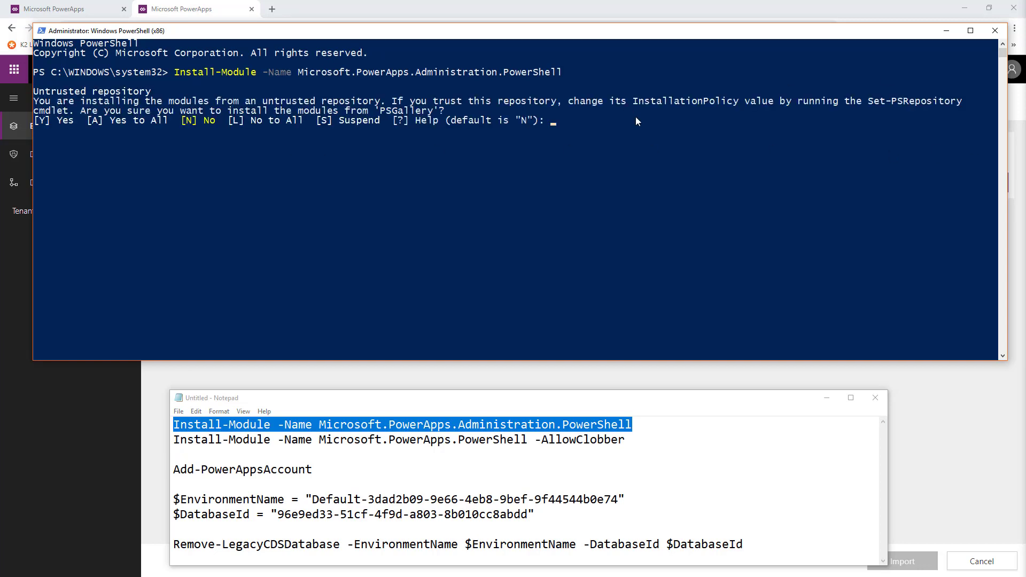
{"action": "type", "text": "a"}
{"action": "key", "text": "Return"}
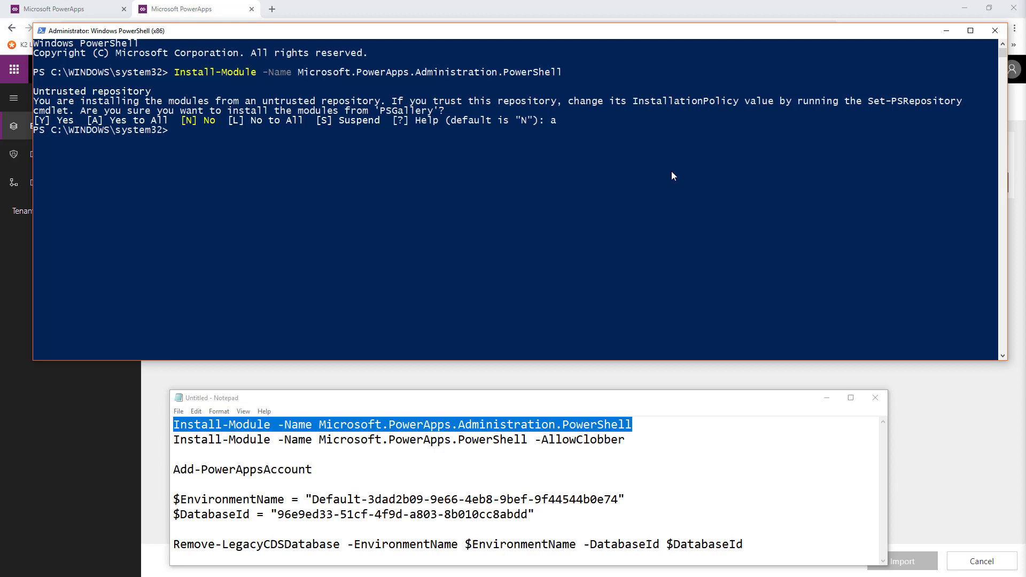
Run the second PowerApps module install and confirm the gallery prompt
{"action": "left_click_drag", "start_coordinate": [627, 439], "coordinate": [175, 444]}
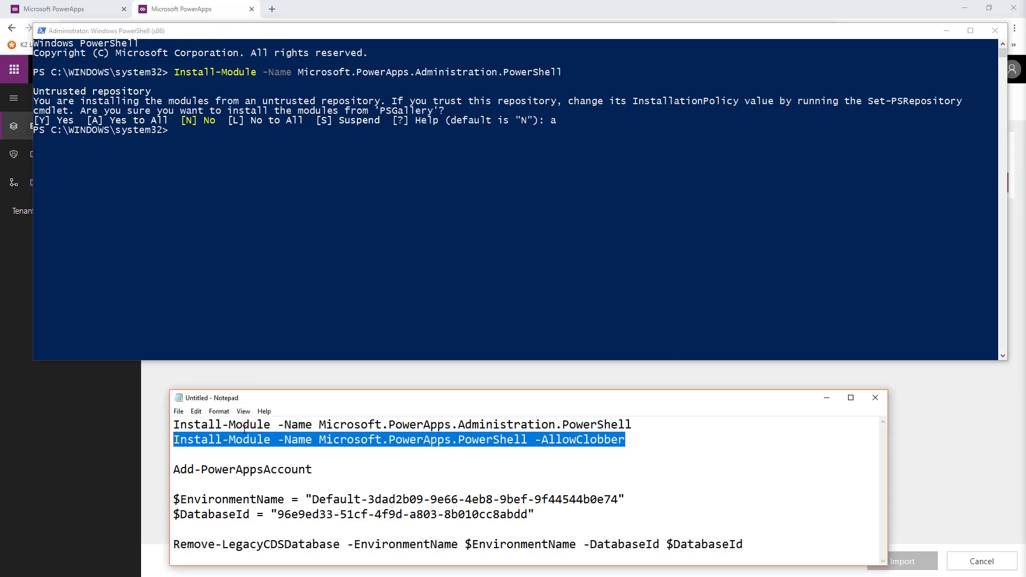
{"action": "key", "text": "Return"}
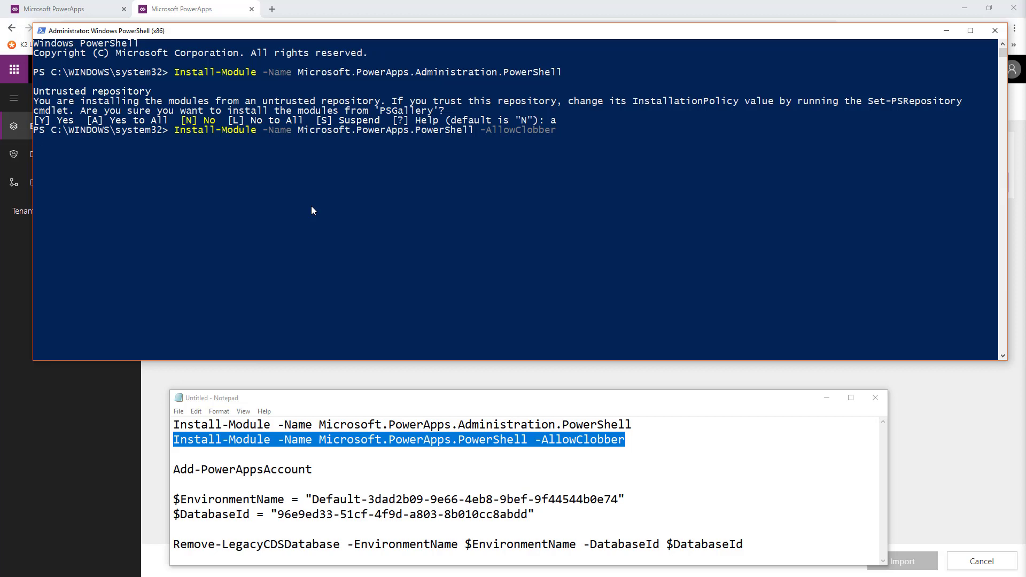
{"action": "type", "text": "a"}
{"action": "key", "text": "Return"}
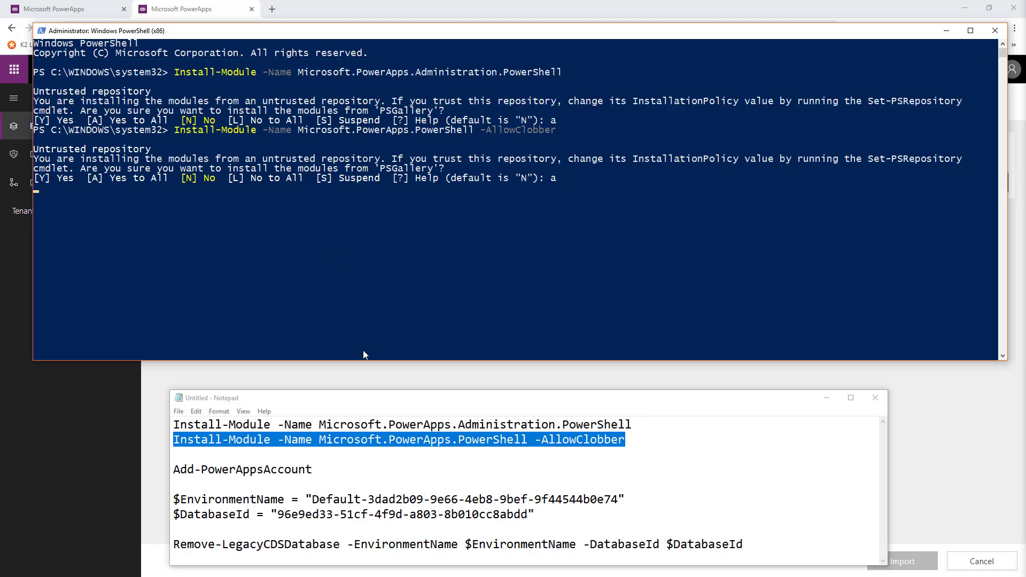
Run Add-PowerAppsAccount from the script in PowerShell to sign in to PowerApps
{"action": "left_click_drag", "start_coordinate": [323, 469], "coordinate": [149, 474]}
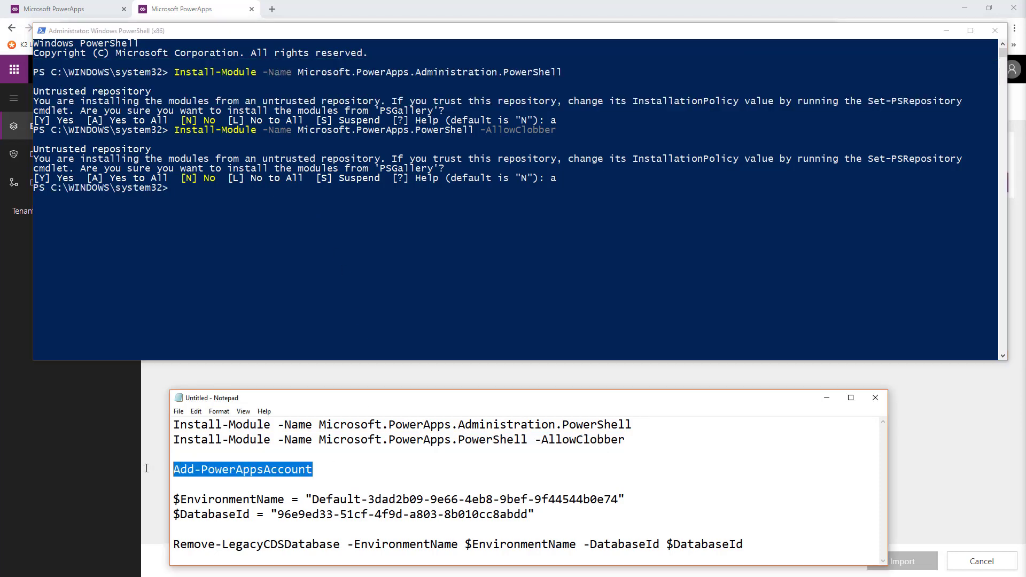
{"action": "key", "text": "ctrl+c"}
{"action": "left_click", "coordinate": [411, 234]}
{"action": "right_click", "coordinate": [411, 233]}
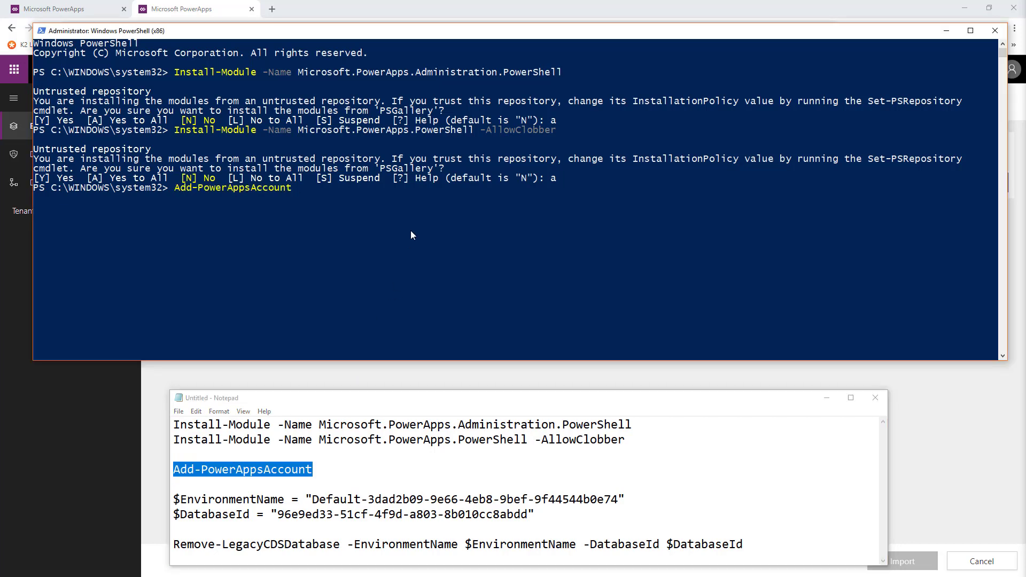
{"action": "key", "text": "Return"}
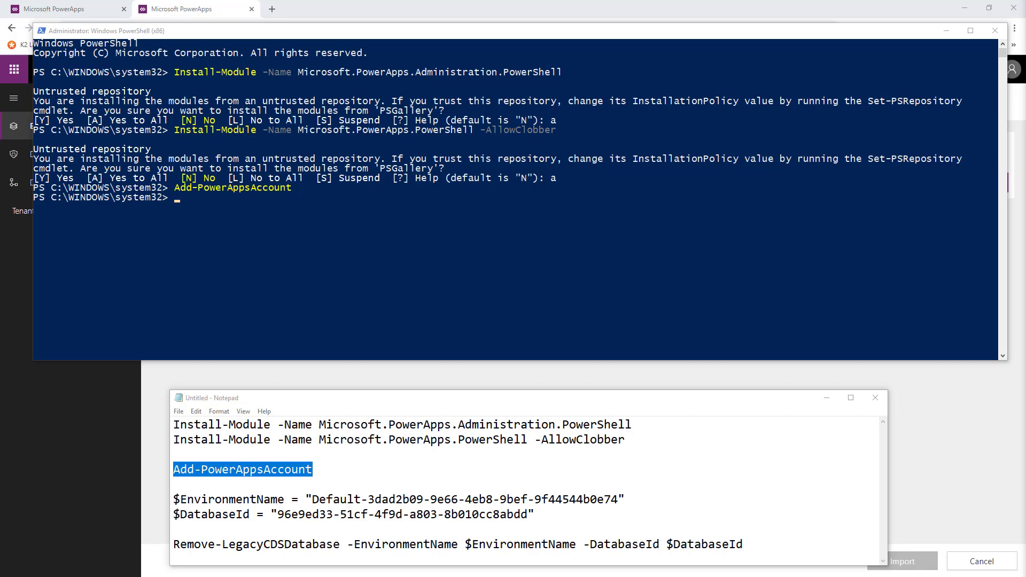
Set the $EnvironmentName and $DatabaseId variables in PowerShell
{"action": "left_click_drag", "start_coordinate": [630, 500], "coordinate": [170, 503]}
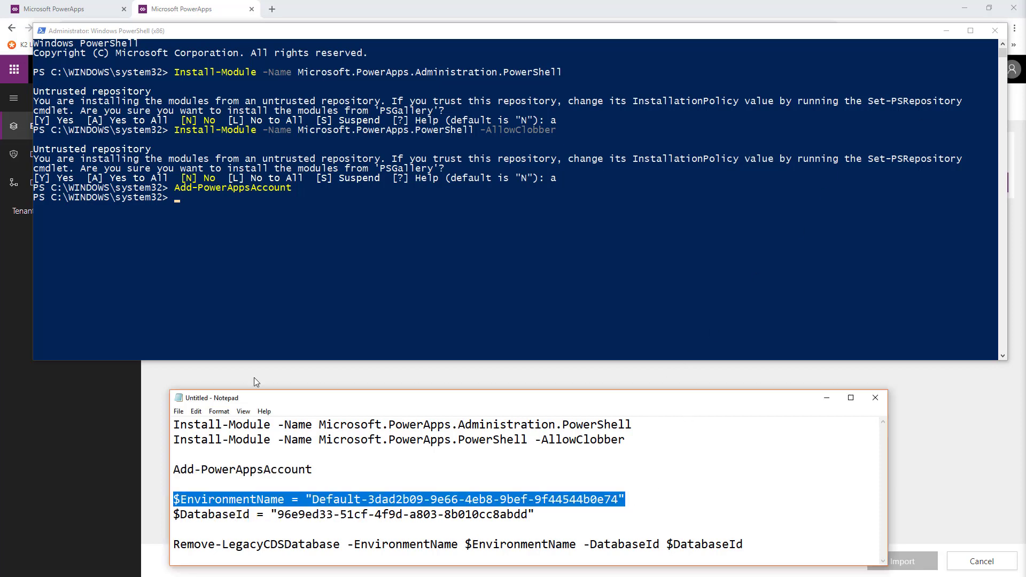
{"action": "left_click", "coordinate": [254, 245]}
{"action": "right_click", "coordinate": [254, 244]}
{"action": "key", "text": "Return"}
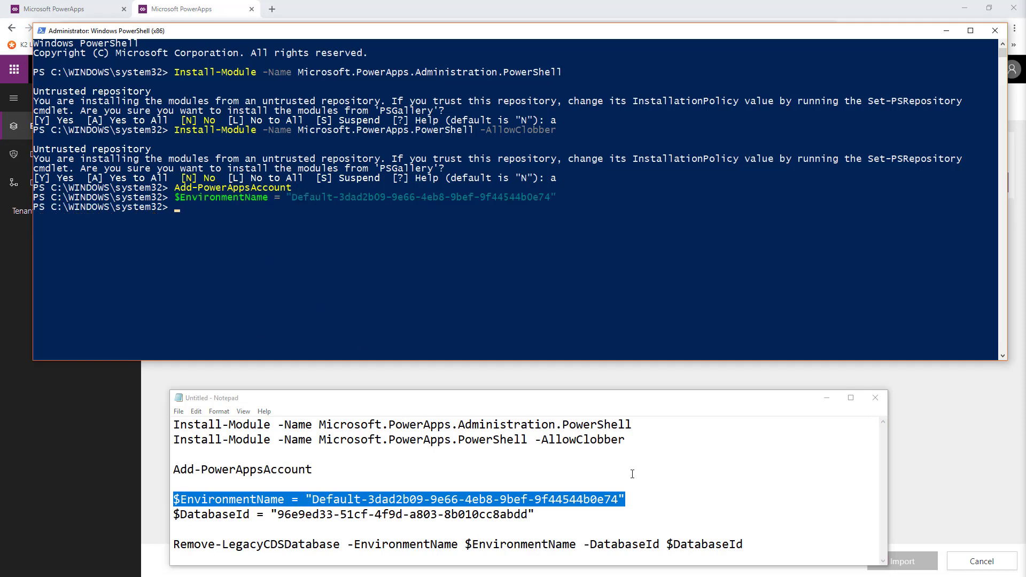
{"action": "left_click_drag", "start_coordinate": [536, 514], "coordinate": [164, 518]}
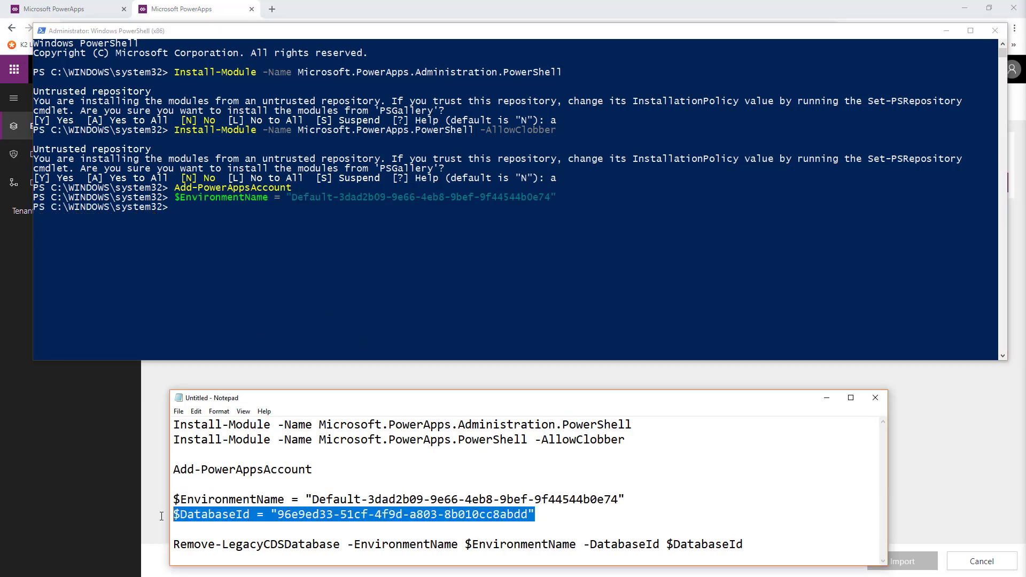
{"action": "left_click", "coordinate": [343, 257]}
{"action": "right_click", "coordinate": [342, 256]}
{"action": "key", "text": "Return"}
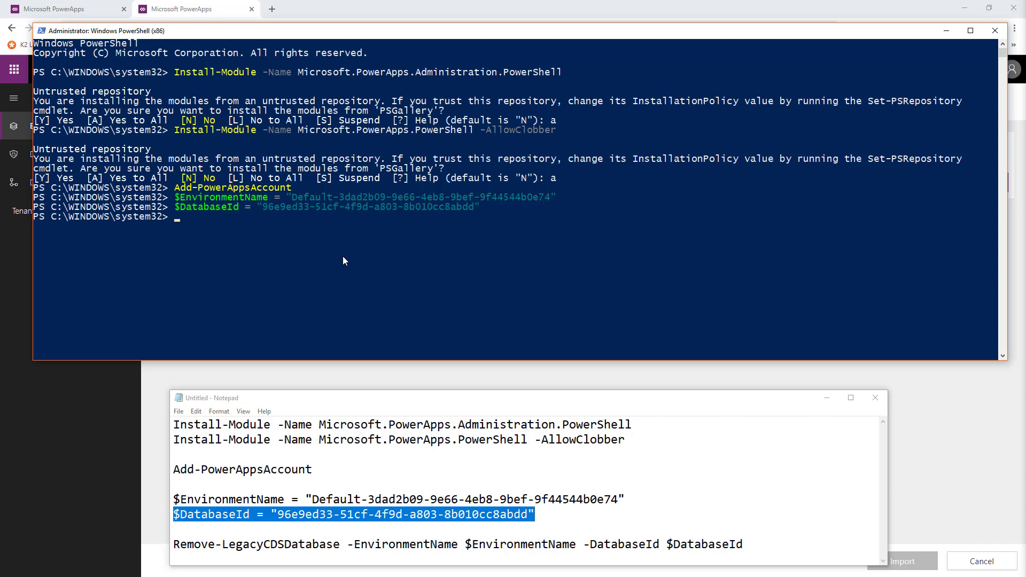
Run Remove-LegacyCDSDatabase with those IDs, getting status 204 No Content
{"action": "left_click_drag", "start_coordinate": [746, 546], "coordinate": [174, 542]}
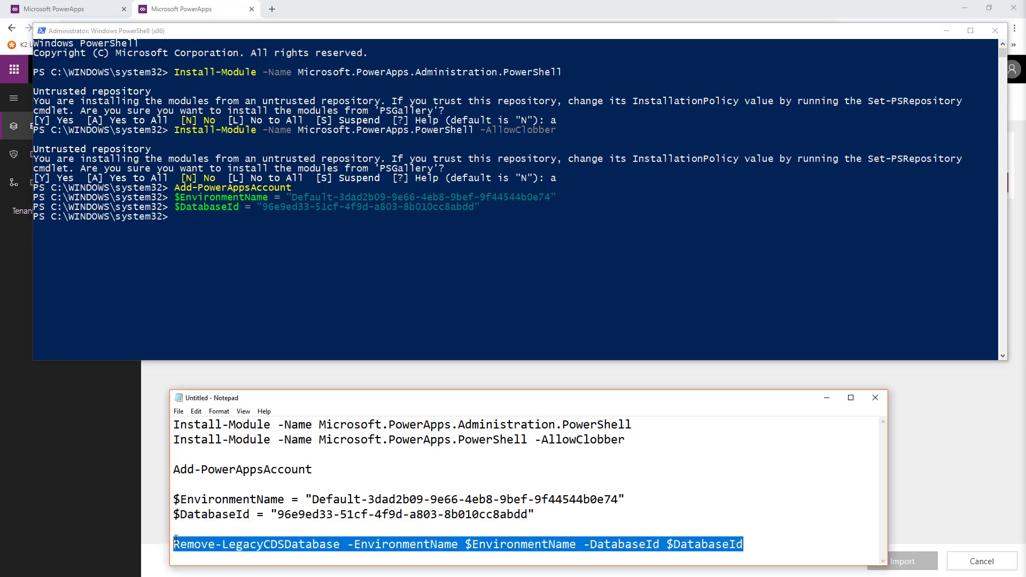
{"action": "key", "text": "ctrl+c"}
{"action": "left_click", "coordinate": [354, 266]}
{"action": "right_click", "coordinate": [353, 266]}
{"action": "key", "text": "Return"}
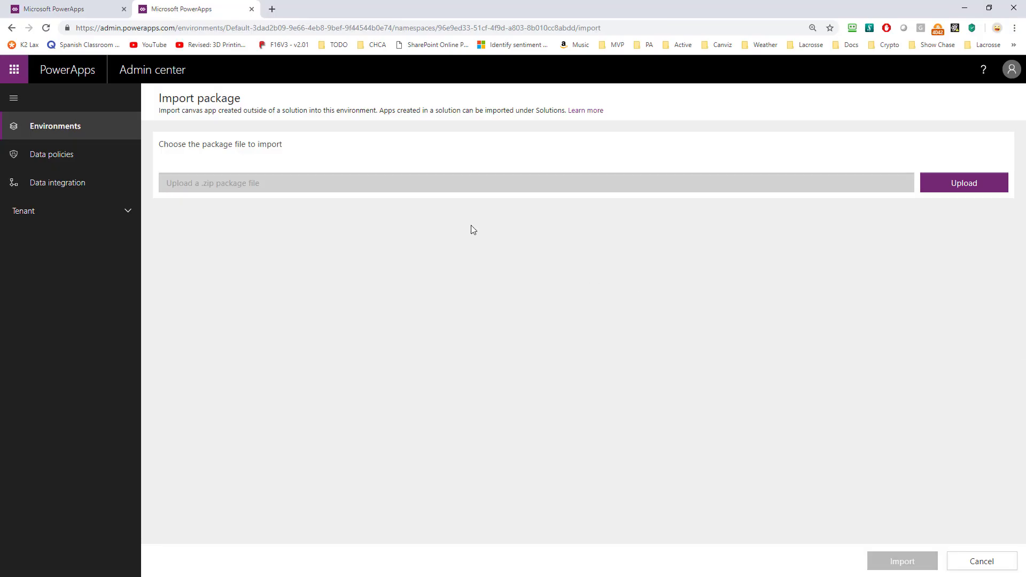
Reload the PowerApps home page and confirm the old database warning is gone
{"action": "left_click", "coordinate": [60, 8]}
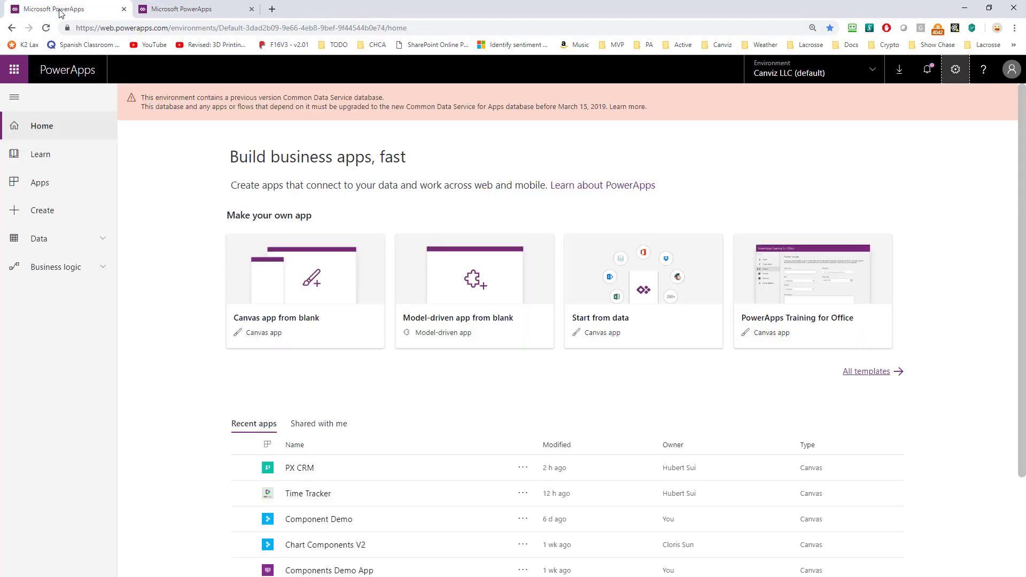
{"action": "right_click", "coordinate": [489, 147]}
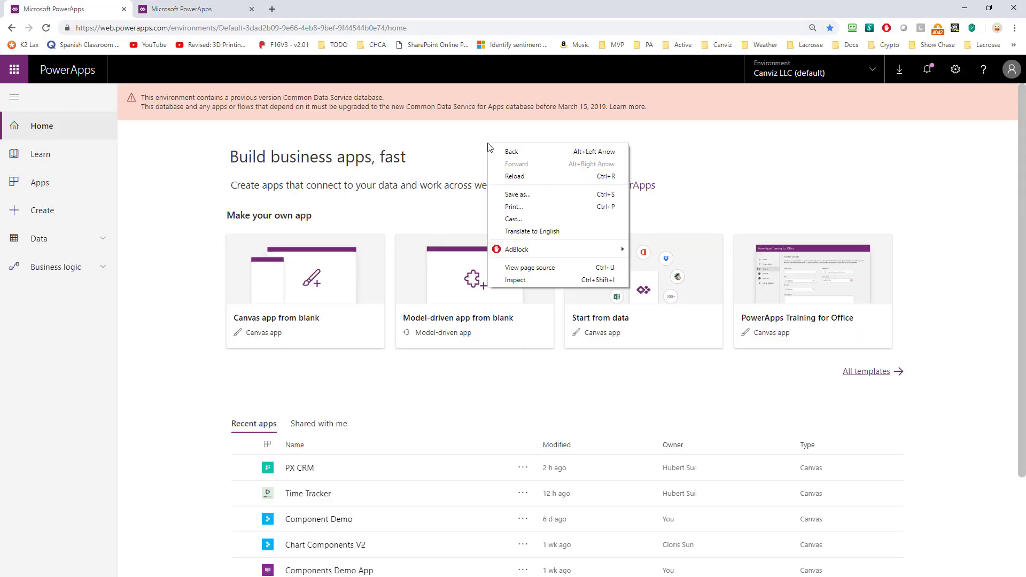
{"action": "left_click", "coordinate": [528, 178]}
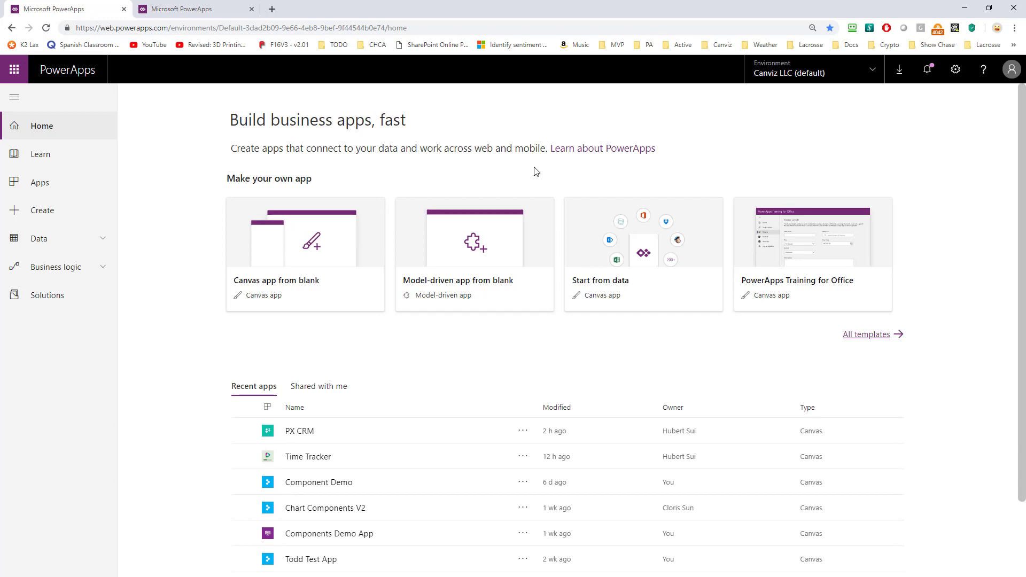
Back in the admin center, view the Database tab of Canviz LLC (default)
{"action": "left_click", "coordinate": [194, 9]}
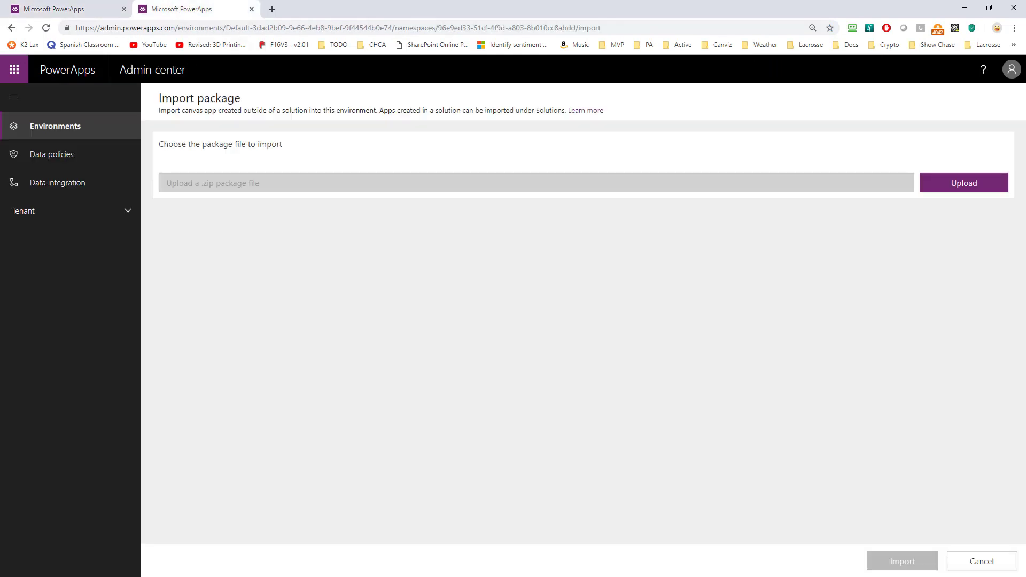
{"action": "left_click", "coordinate": [77, 127]}
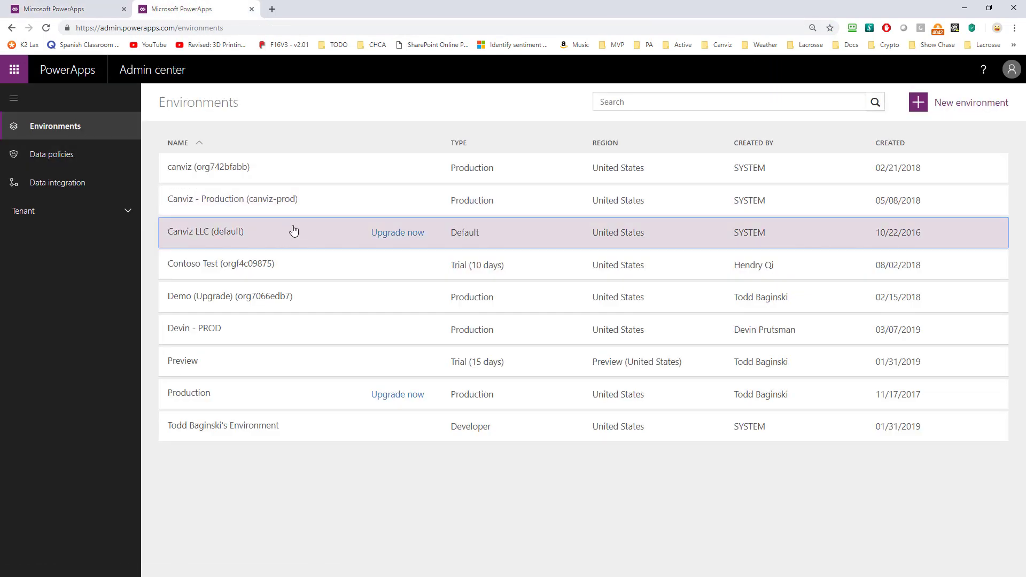
{"action": "left_click", "coordinate": [294, 232]}
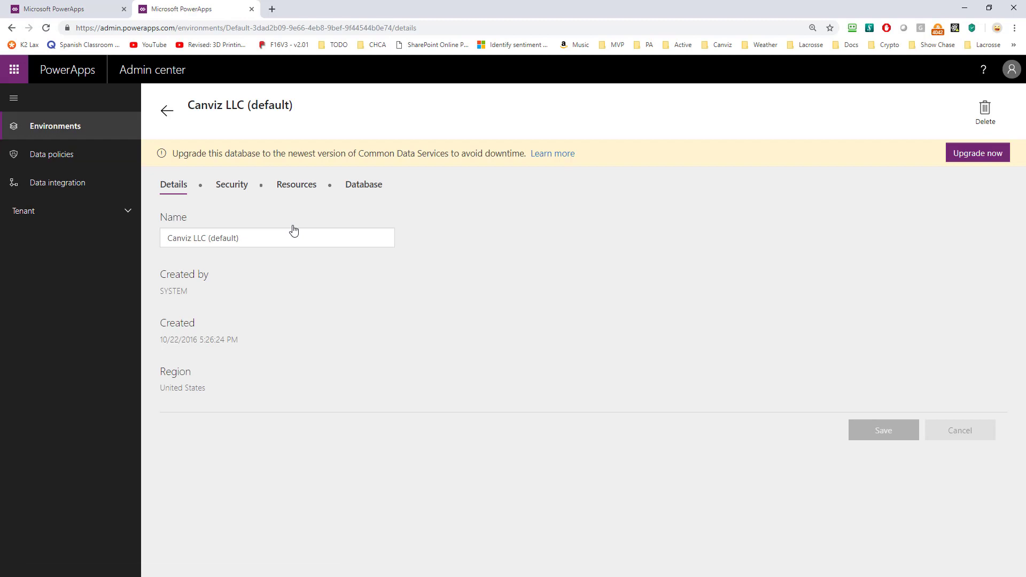
{"action": "left_click", "coordinate": [365, 185]}
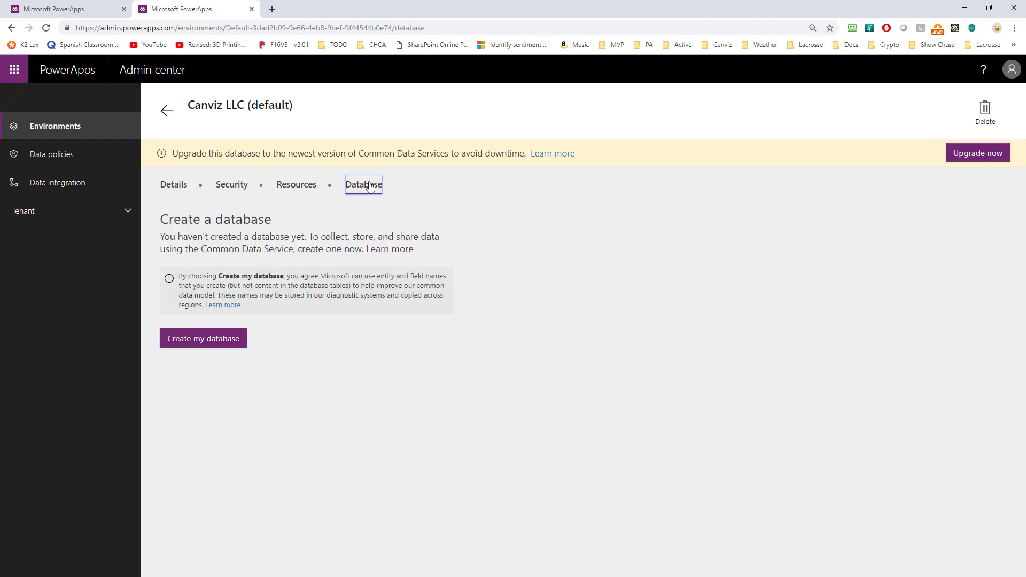